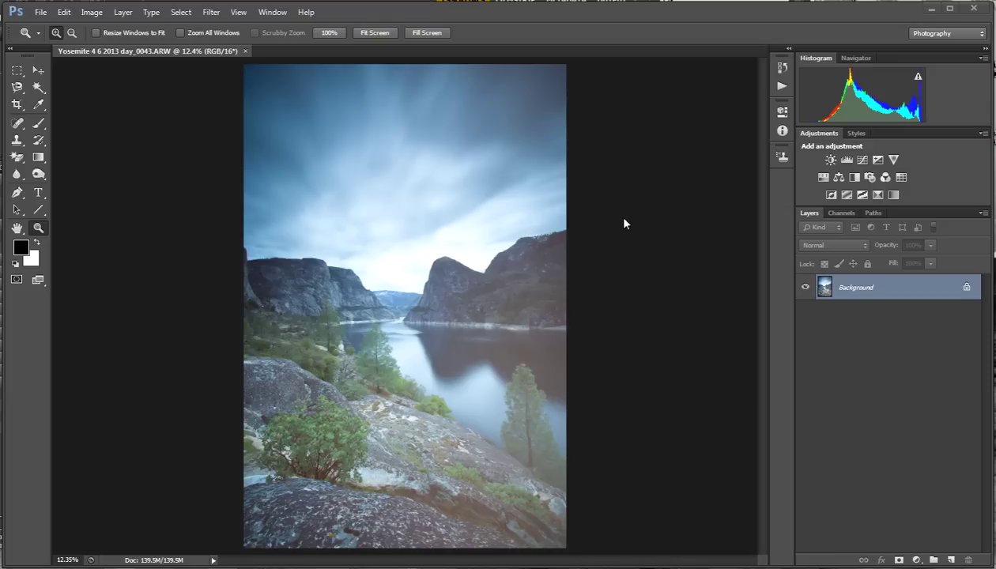
- Open the photo in the Nik Collection filter Silver Efex Pro 2 and choose the 006 High Structure preset
click(212, 12)
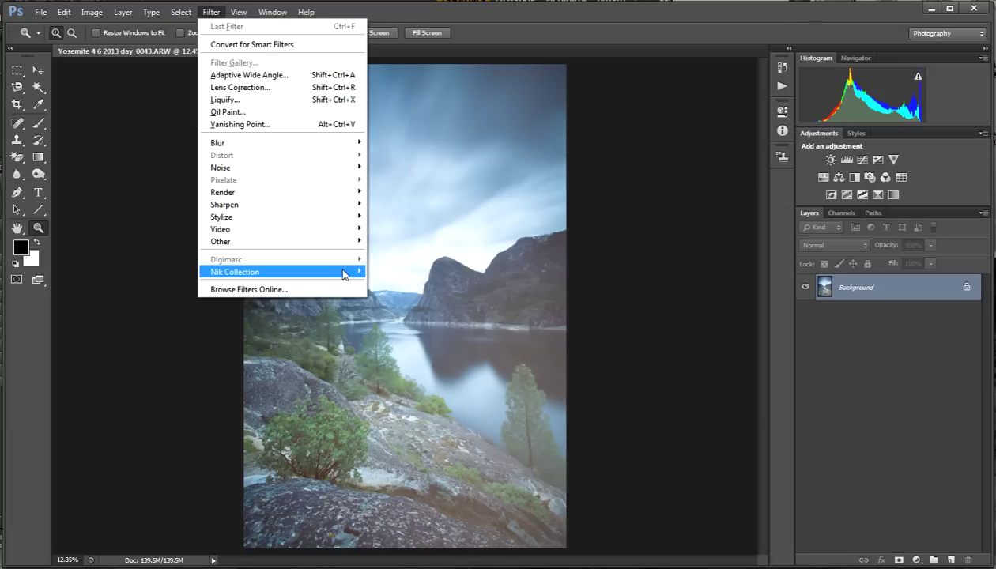
mouse_move(344, 275)
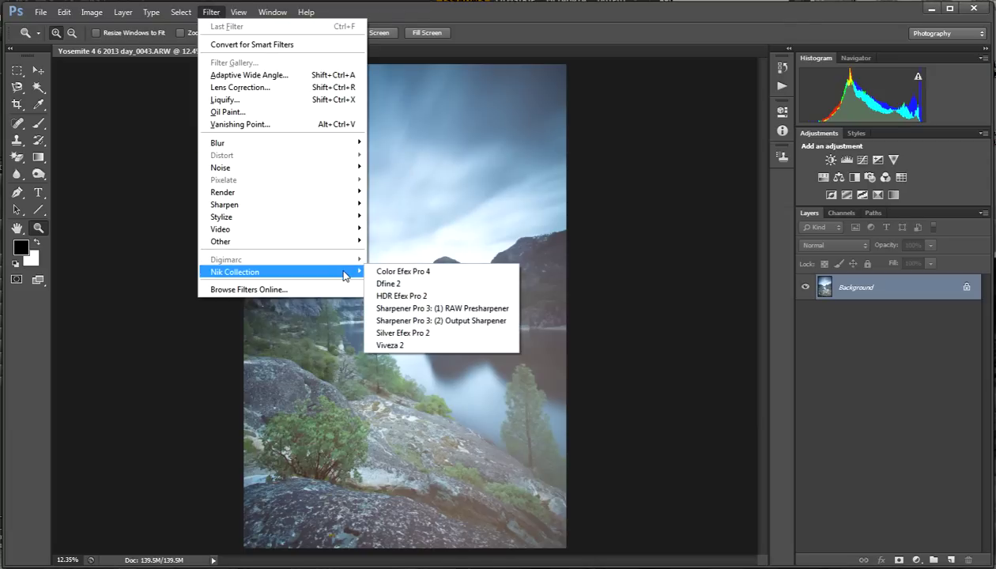
click(455, 335)
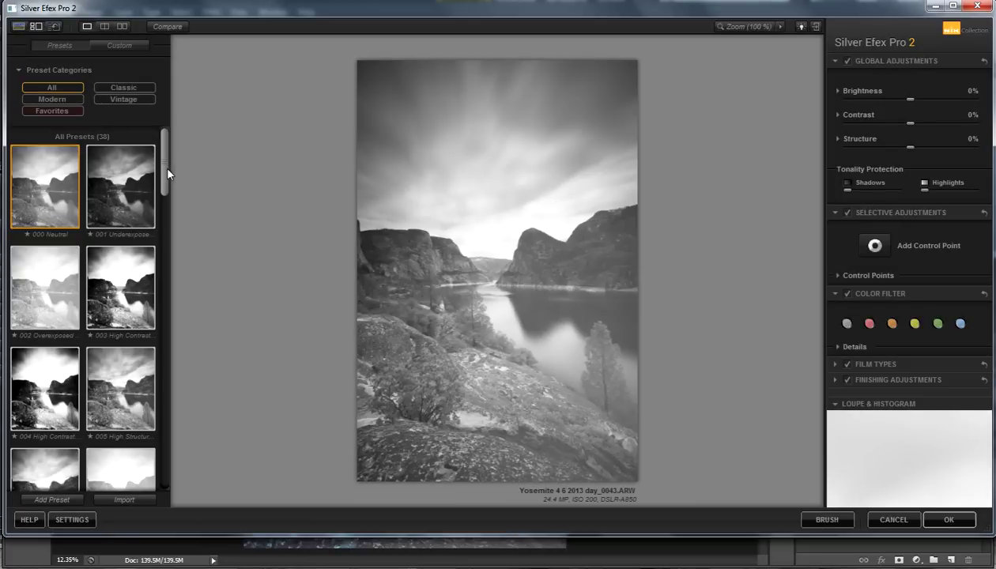
mouse_move(168, 169)
mouse_down()
mouse_move(167, 180)
mouse_move(166, 166)
mouse_up()
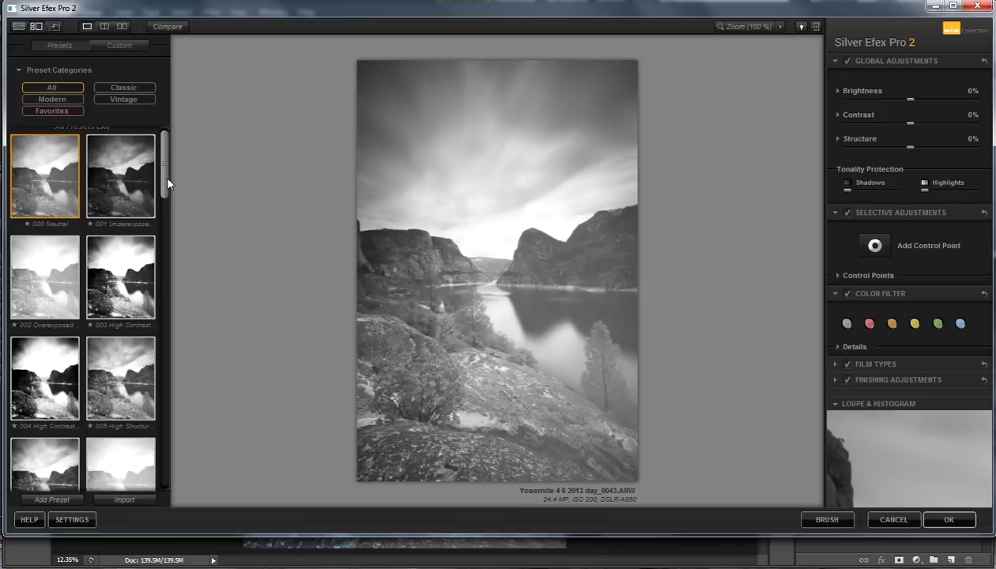
drag(165, 173, 164, 183)
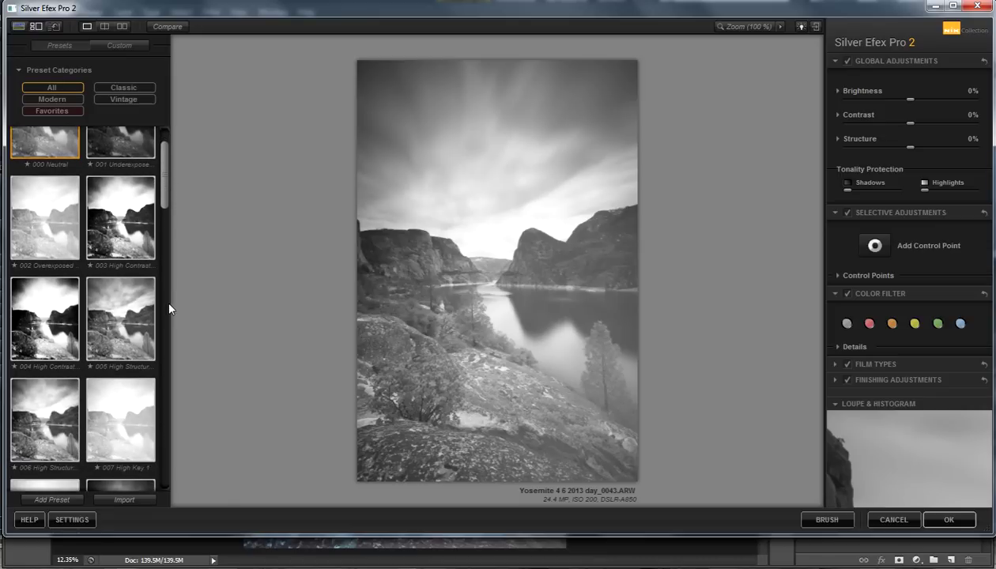
click(72, 391)
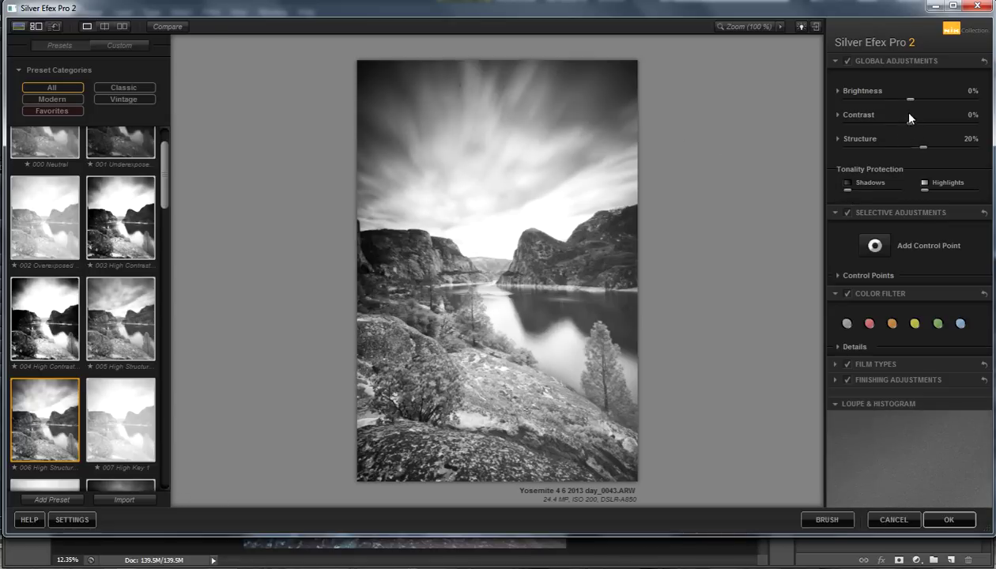
- Set the global contrast to 20% and compare the result with the unadjusted image
drag(916, 126, 923, 121)
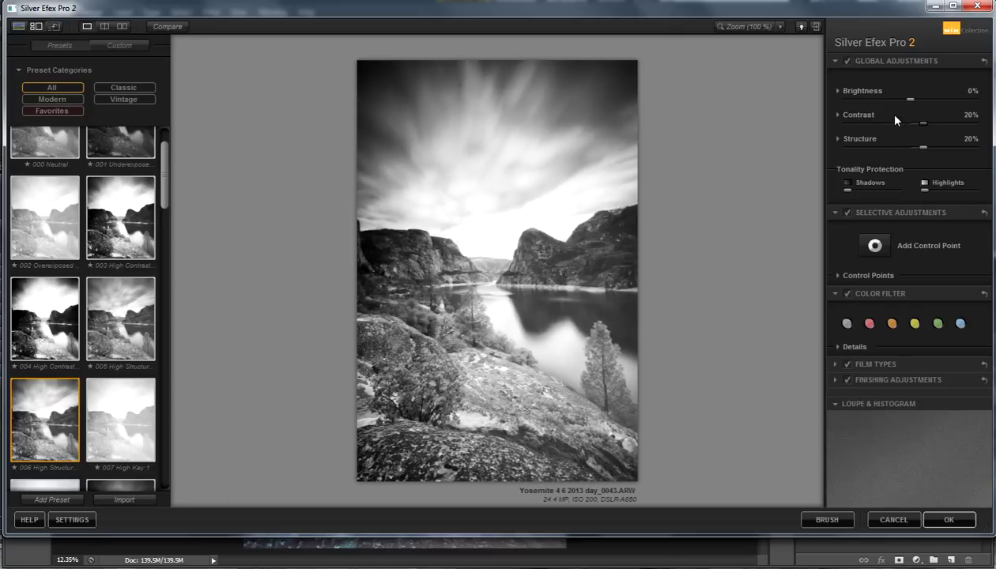
click(177, 28)
click(178, 30)
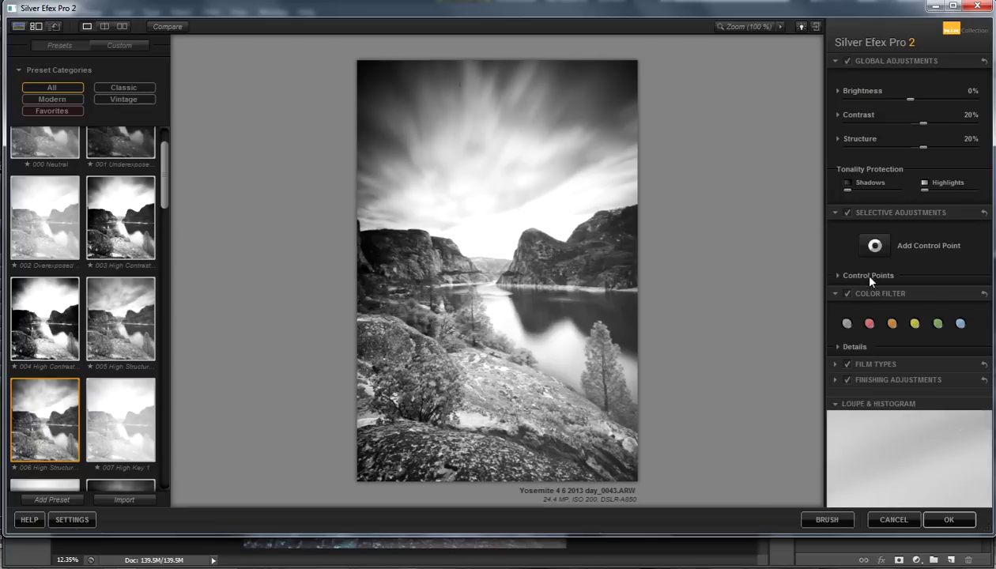
- Look through the Classic, Modern and Vintage preset categories and return to showing all presets
drag(166, 163, 185, 128)
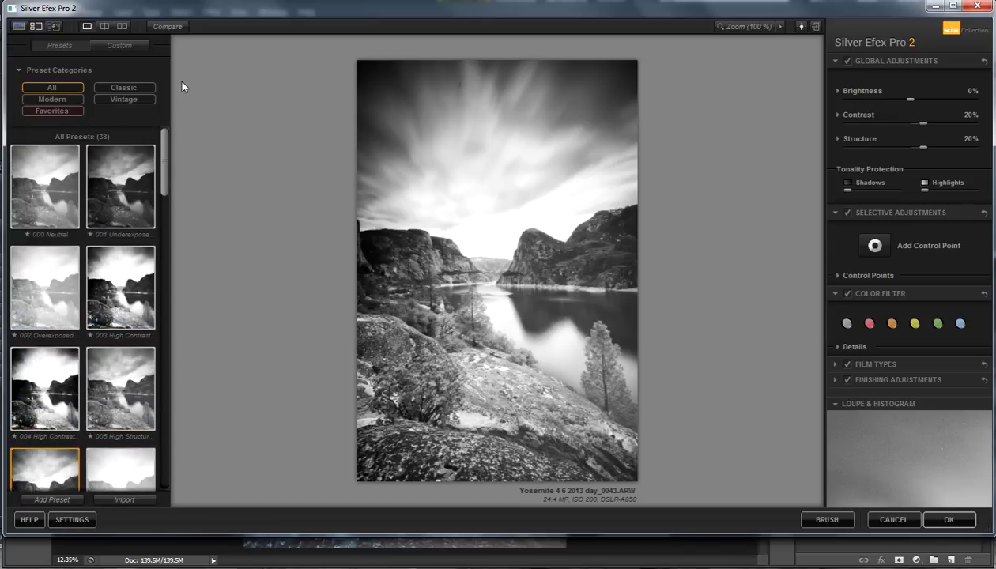
click(123, 88)
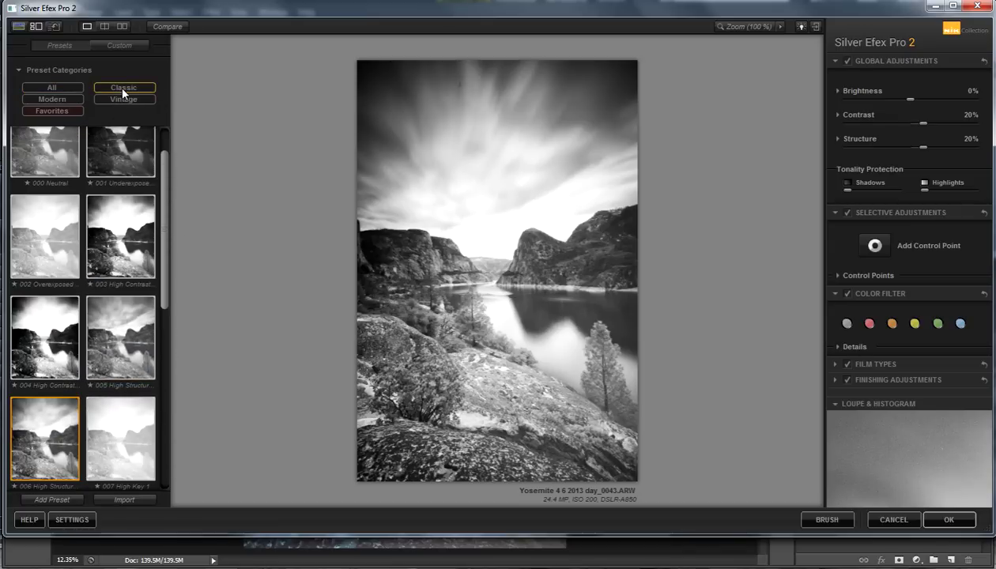
drag(161, 202, 136, 101)
click(71, 99)
click(135, 100)
drag(166, 255, 182, 160)
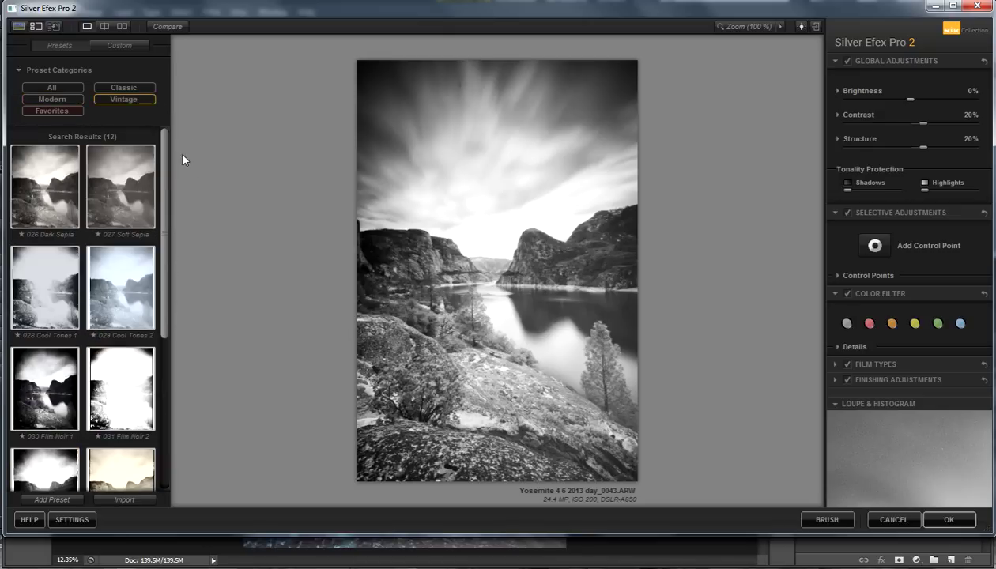
click(67, 91)
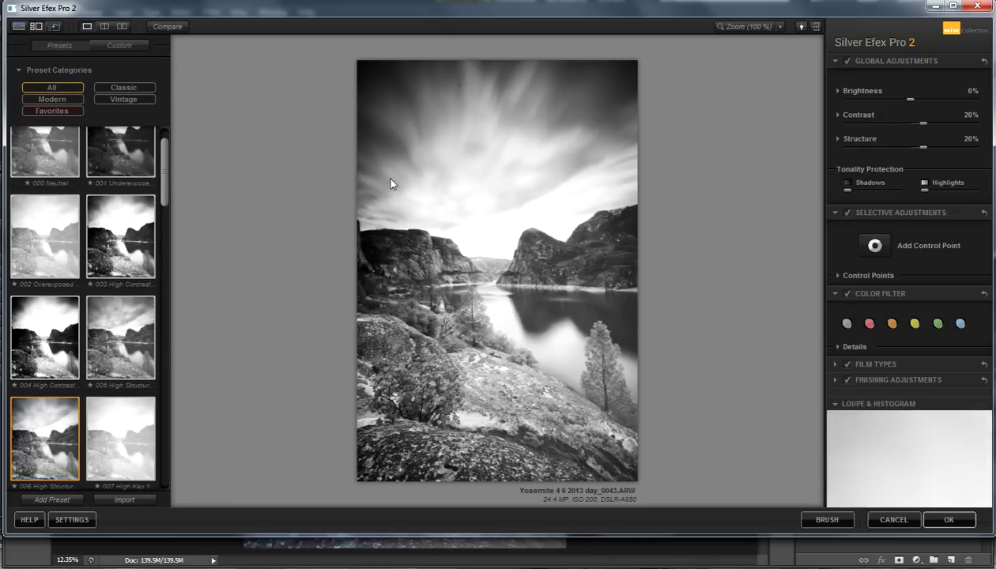
- Reveal the color filter details and try the red, orange, yellow, green and blue filters, settling on red
click(869, 325)
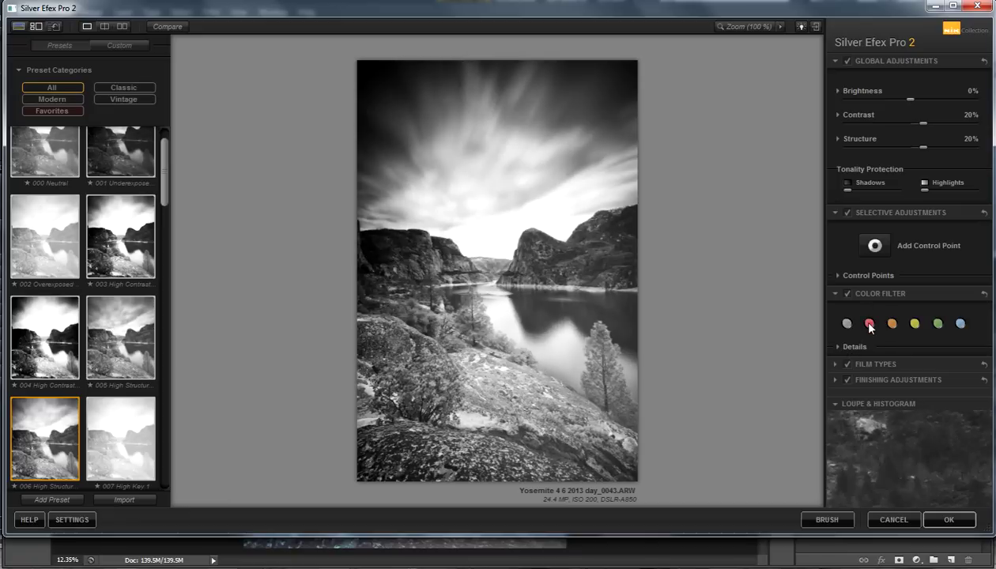
click(839, 348)
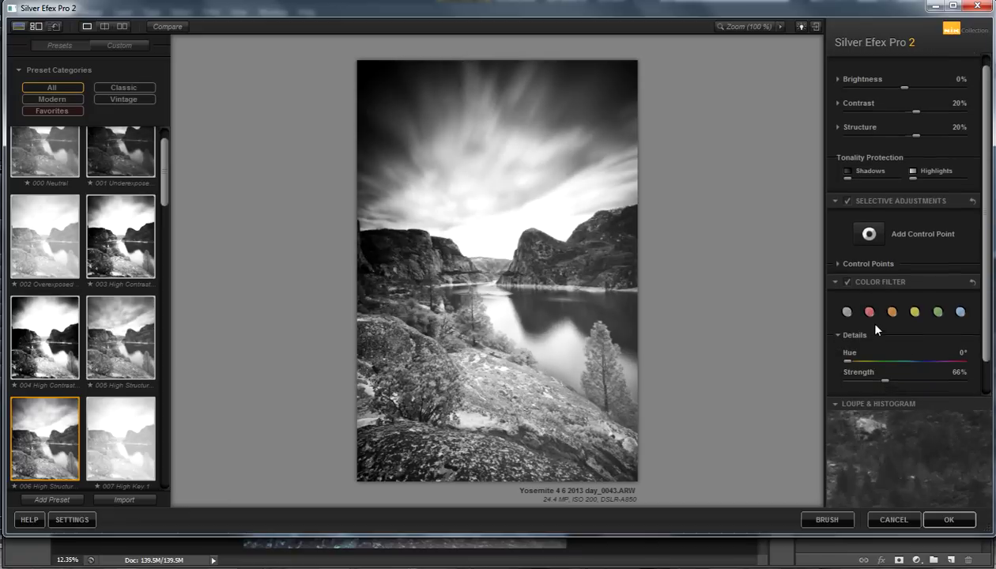
click(891, 304)
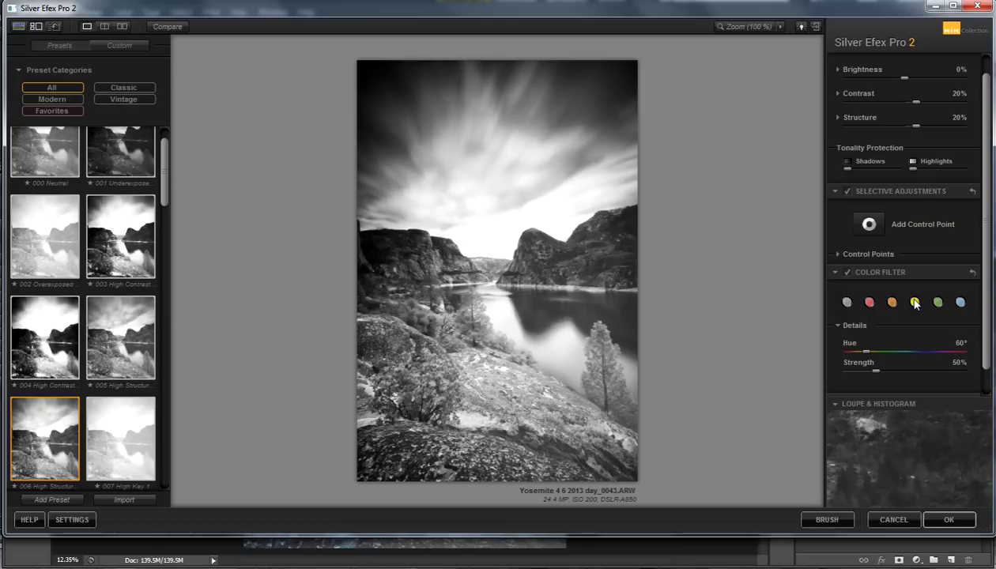
click(937, 303)
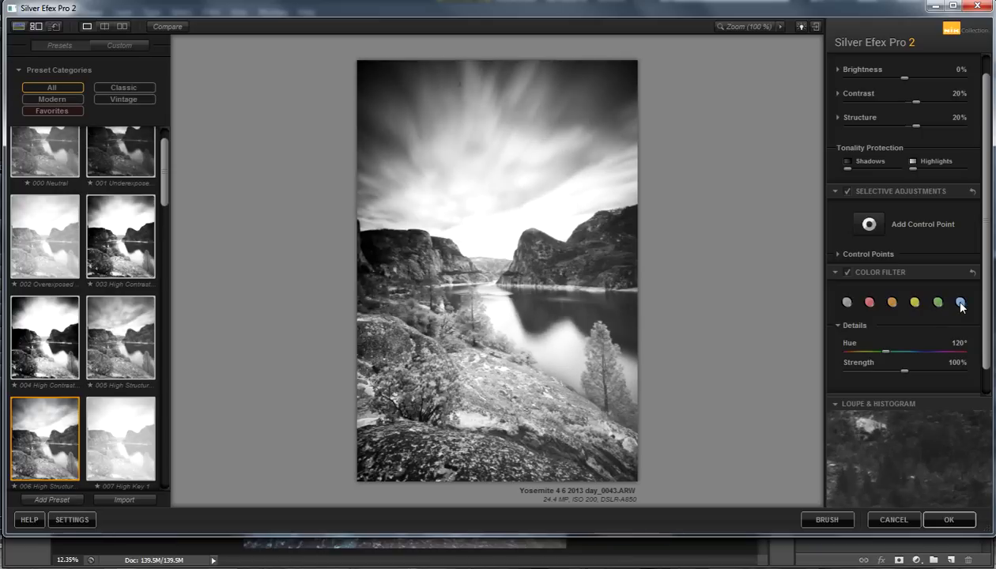
click(960, 305)
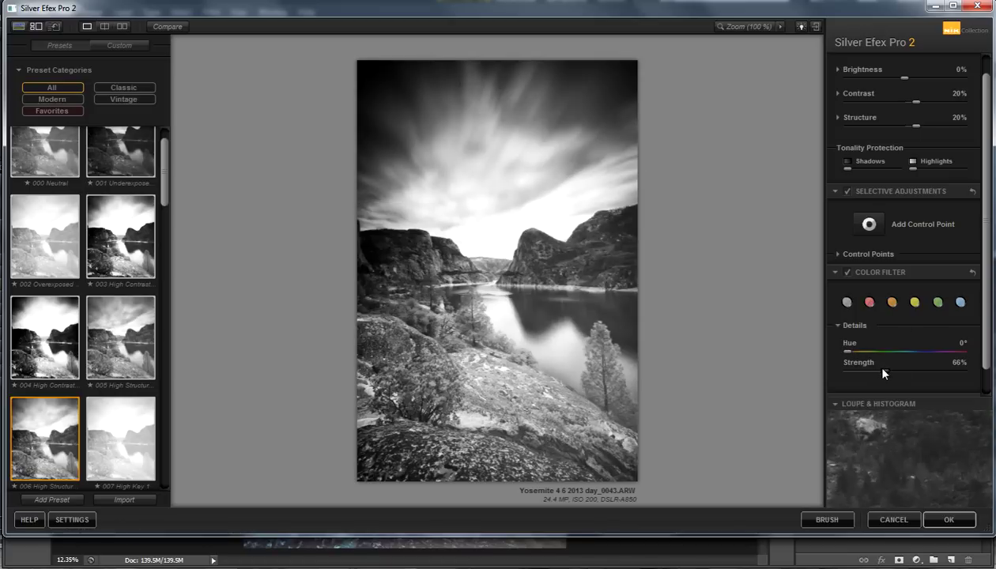
- Try a 30° hue for the color filter, then settle on 0° with a strength of 23%
drag(850, 356, 862, 373)
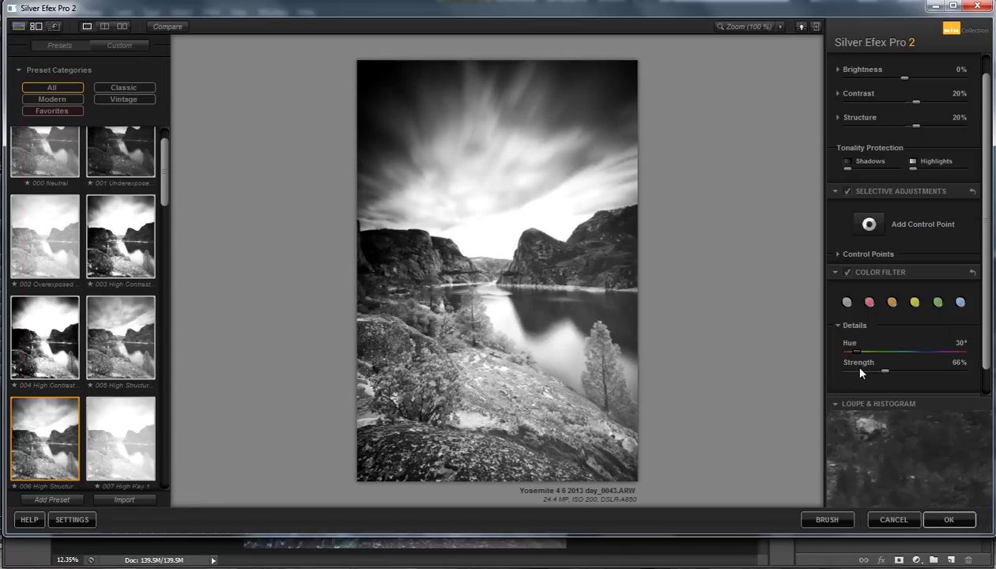
drag(860, 367, 846, 376)
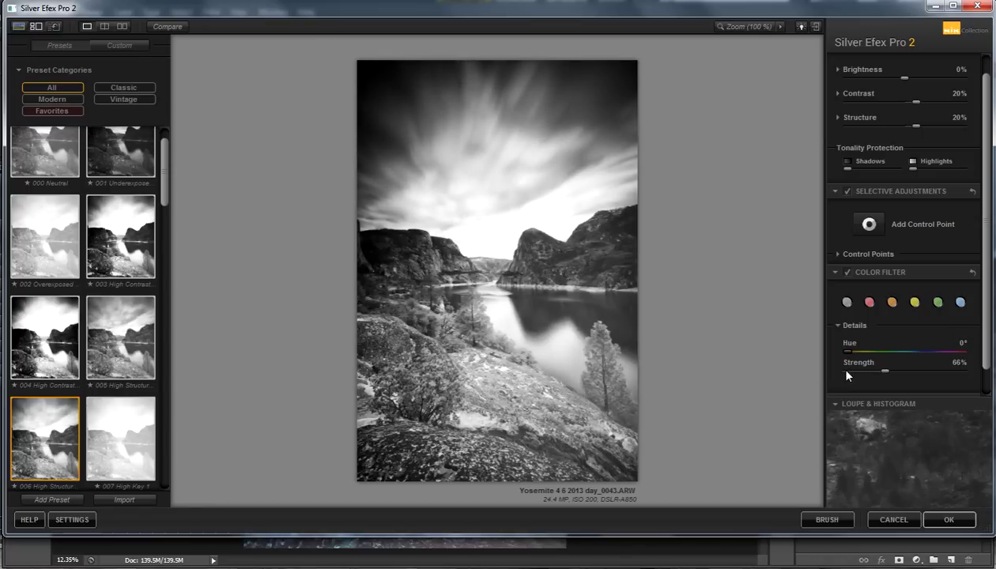
drag(884, 371, 859, 382)
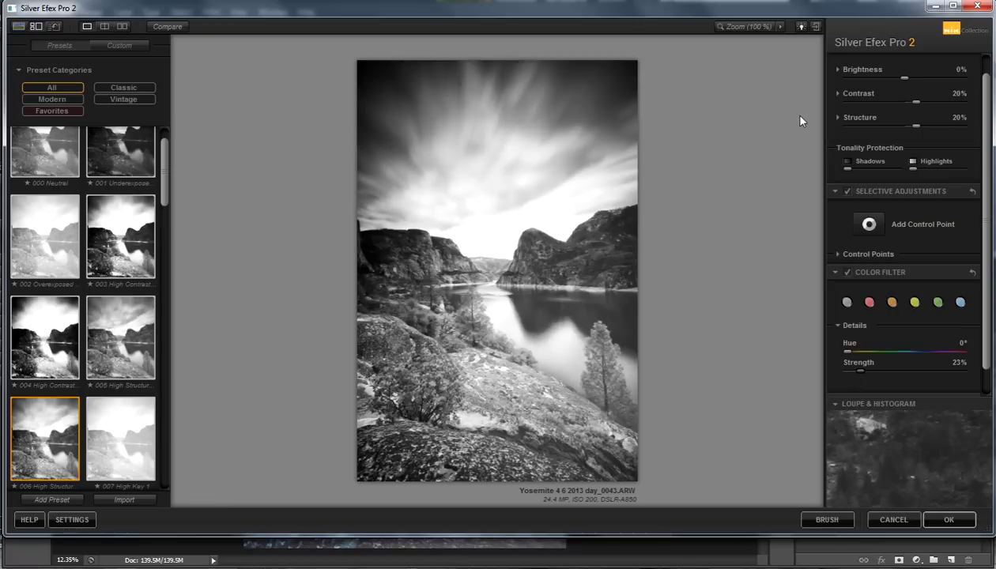
- Compare the conversion with the unadjusted image and apply the Silver Efex Pro 2 filter to the photo
click(180, 30)
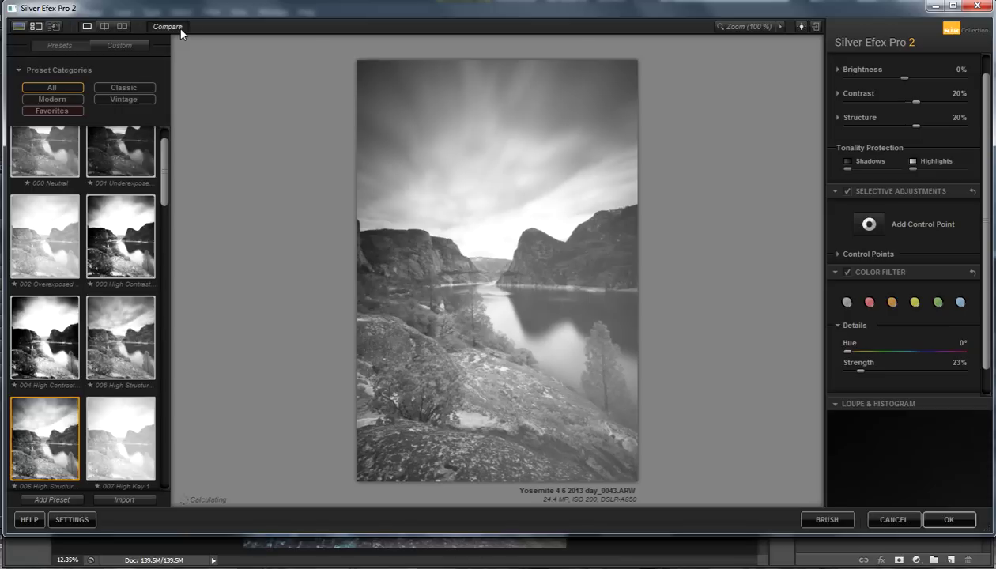
click(180, 30)
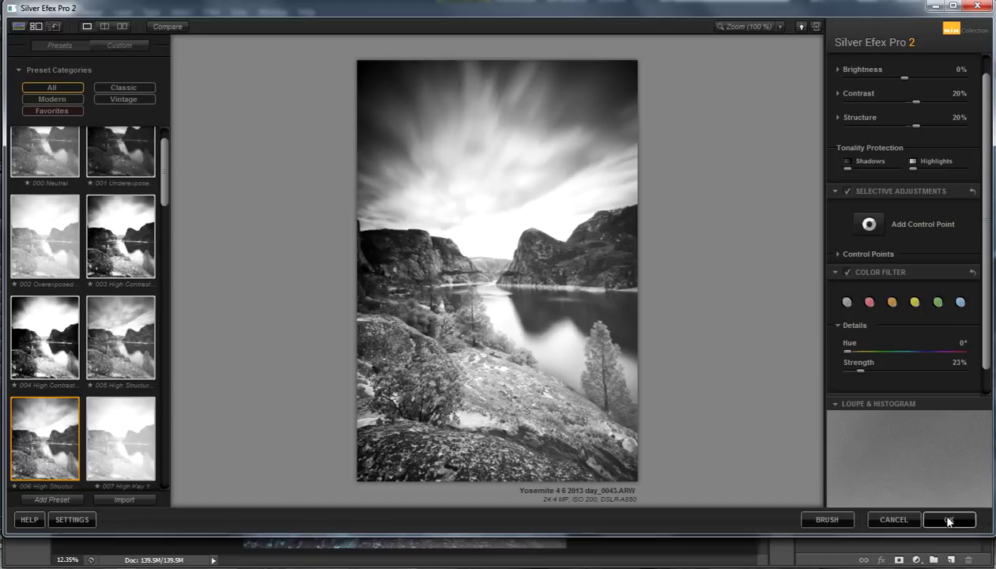
click(948, 521)
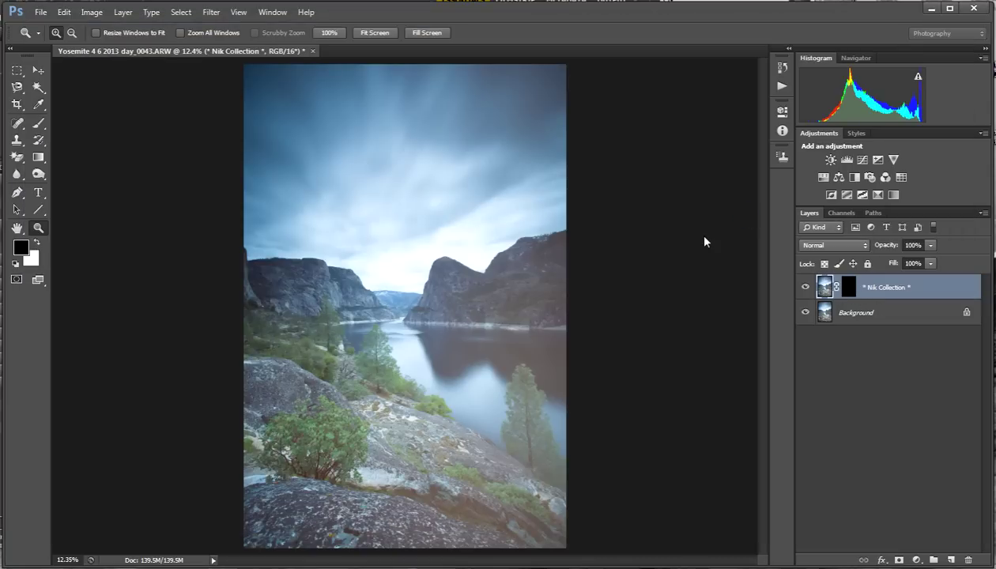
- Toggle the Silver Efex Pro 2 layer's visibility to compare the black-and-white version with the color original
click(806, 288)
click(573, 167)
click(824, 286)
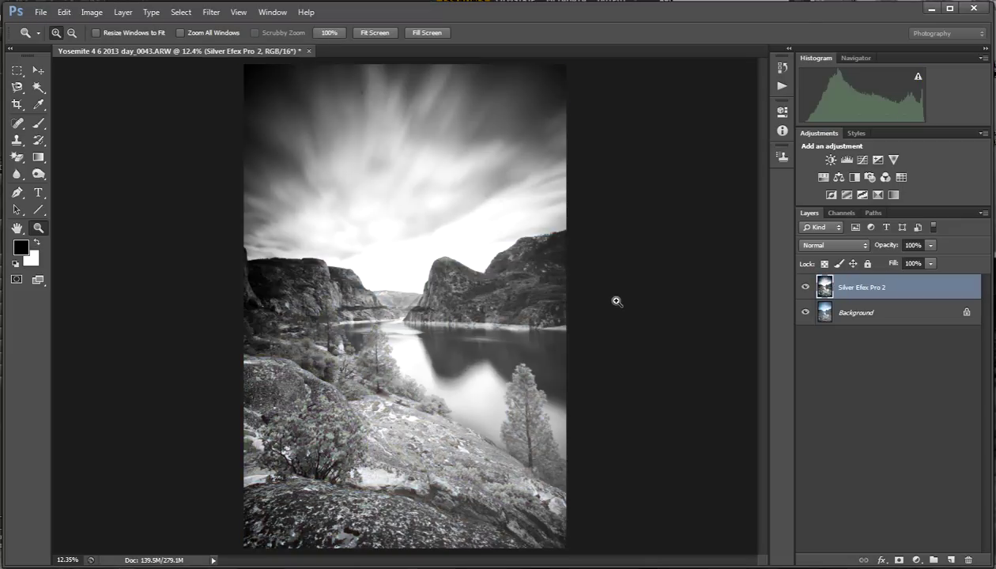
click(805, 288)
click(806, 288)
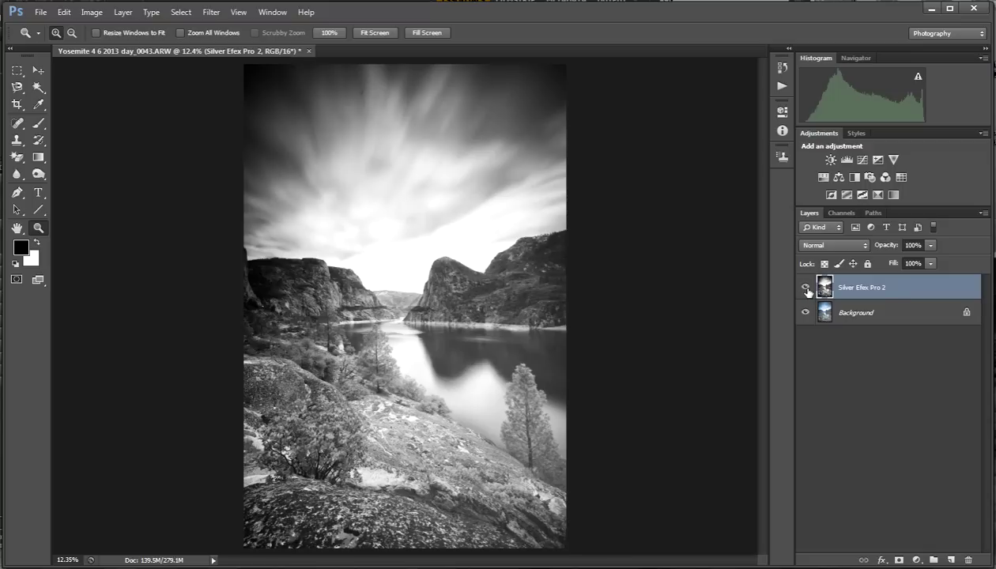
- Duplicate the image as "Yosemite 4 6 2013 day_0043 copy" and delete the Silver Efex Pro 2 layer from the copy
click(92, 12)
click(175, 185)
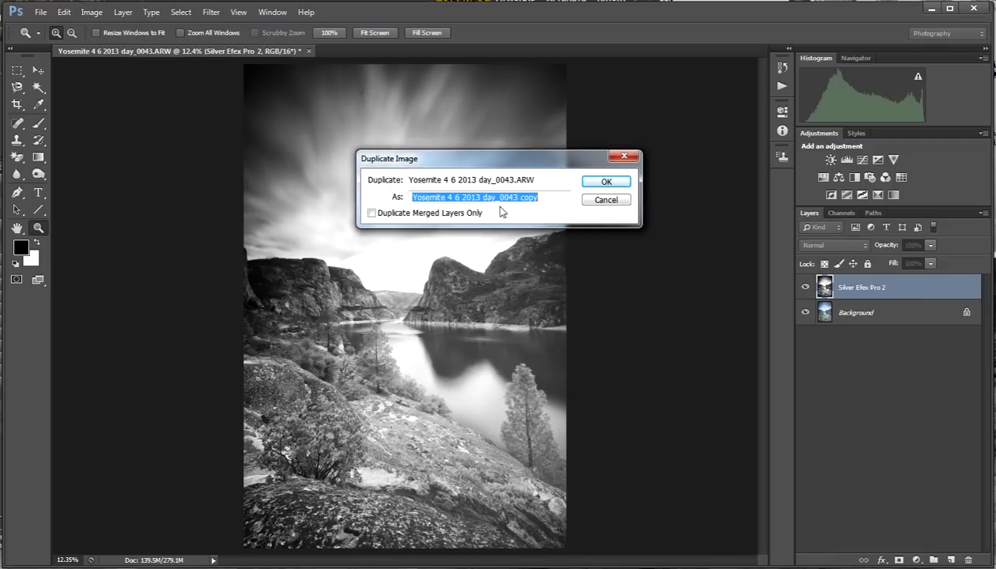
click(588, 201)
drag(820, 287, 967, 560)
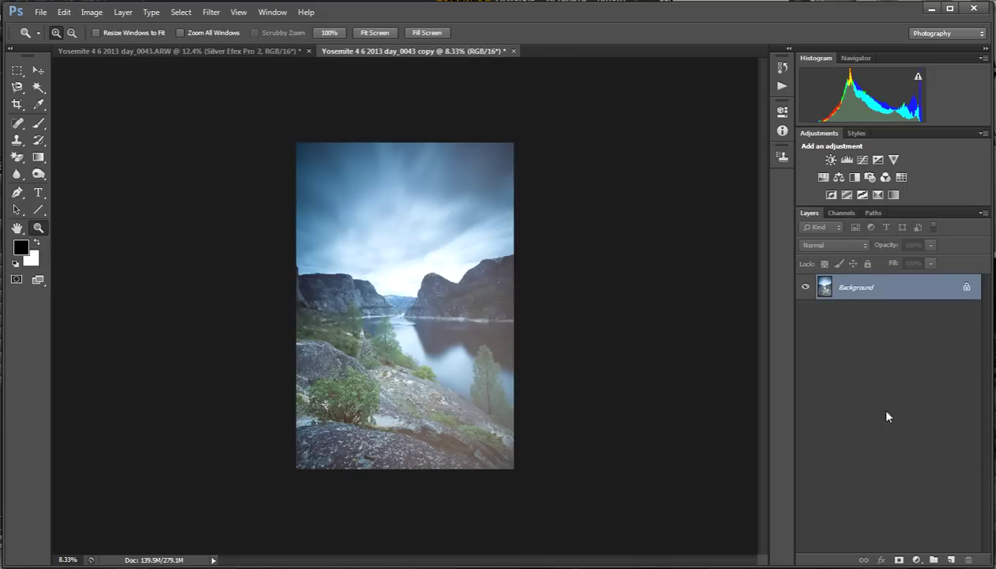
- Apply a Black & White adjustment to a duplicate of the Background layer with Reds 27%, Cyans 87%, Blues -61% and Magentas 88%
drag(822, 294, 950, 559)
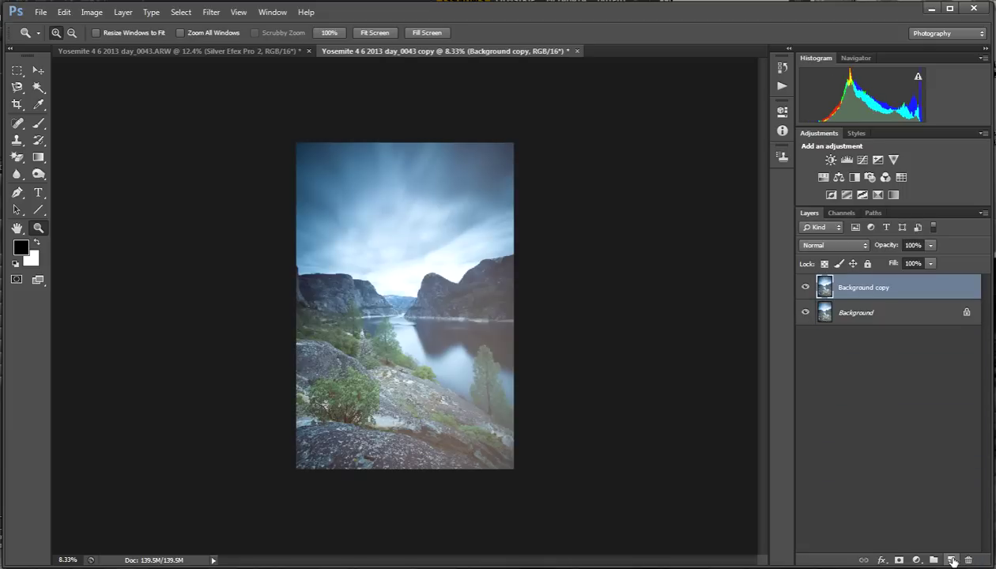
click(660, 332)
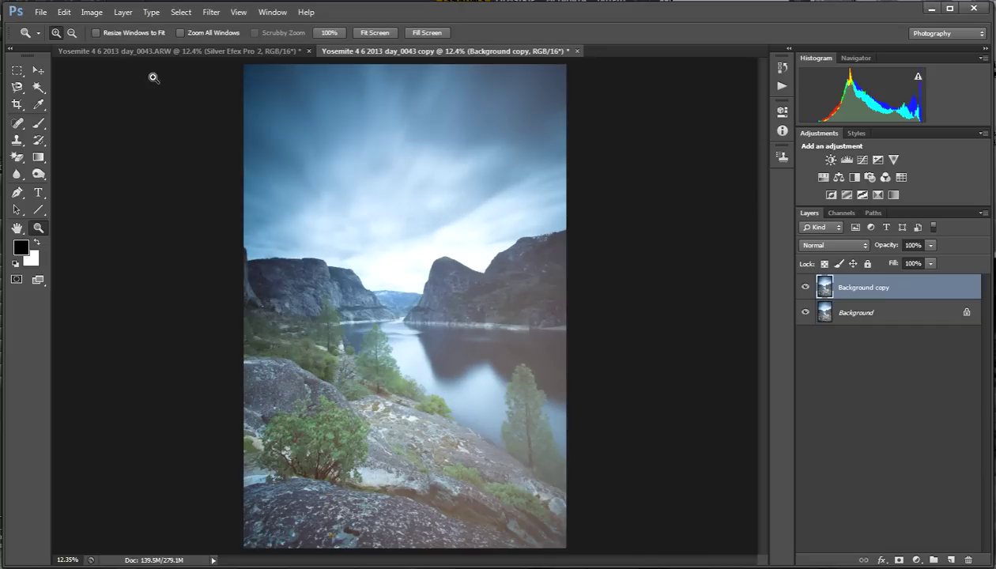
click(97, 14)
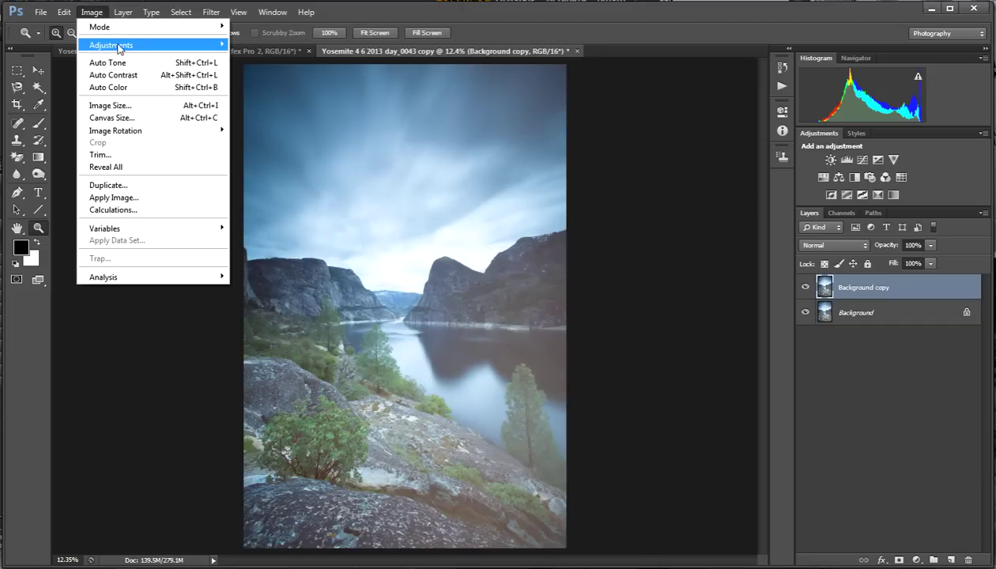
mouse_move(119, 45)
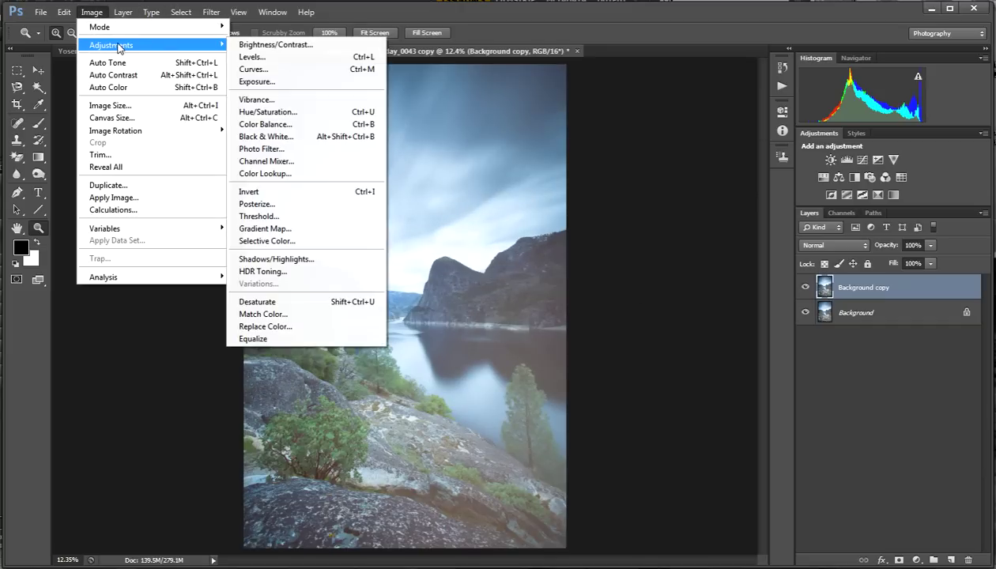
click(316, 136)
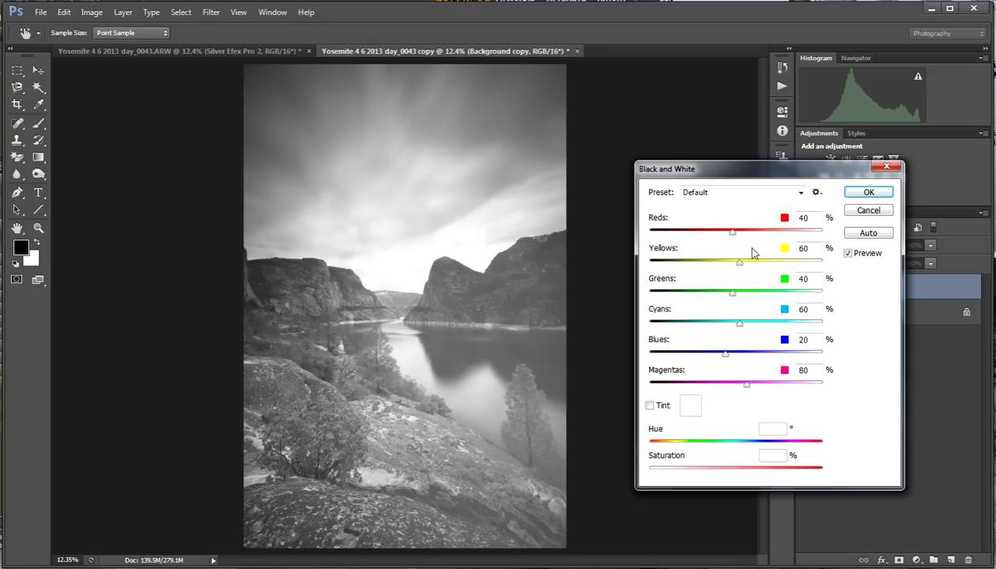
drag(725, 360, 696, 355)
mouse_move(738, 331)
mouse_down()
mouse_move(703, 331)
mouse_move(751, 336)
mouse_move(742, 330)
mouse_up()
drag(734, 231, 740, 273)
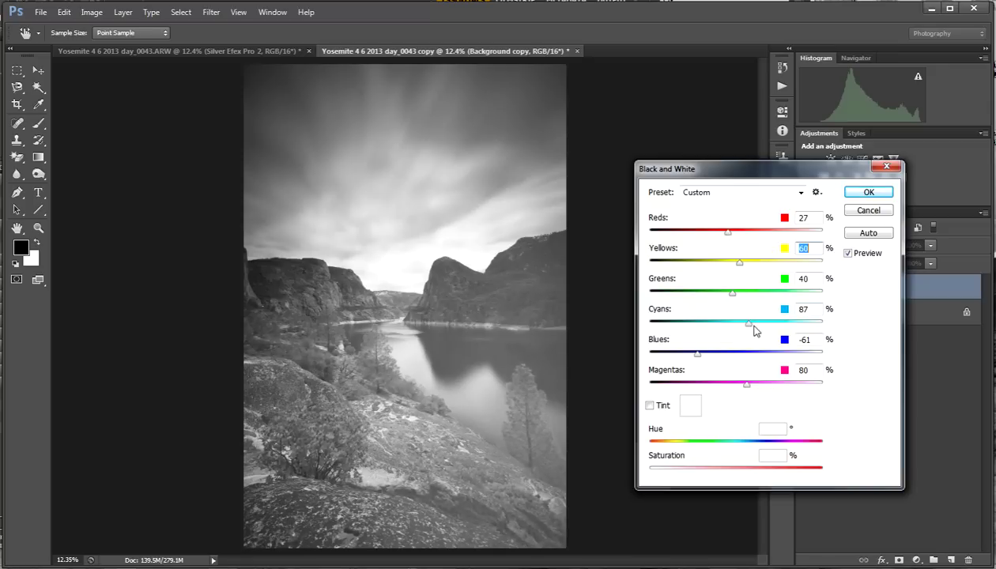
mouse_move(748, 386)
mouse_down()
mouse_move(723, 387)
mouse_move(748, 387)
mouse_up()
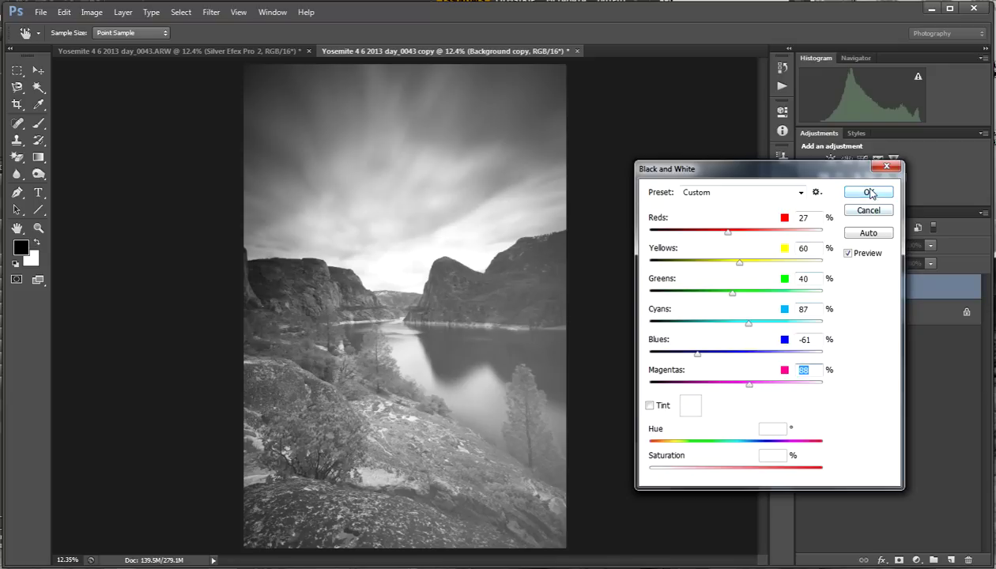
click(868, 193)
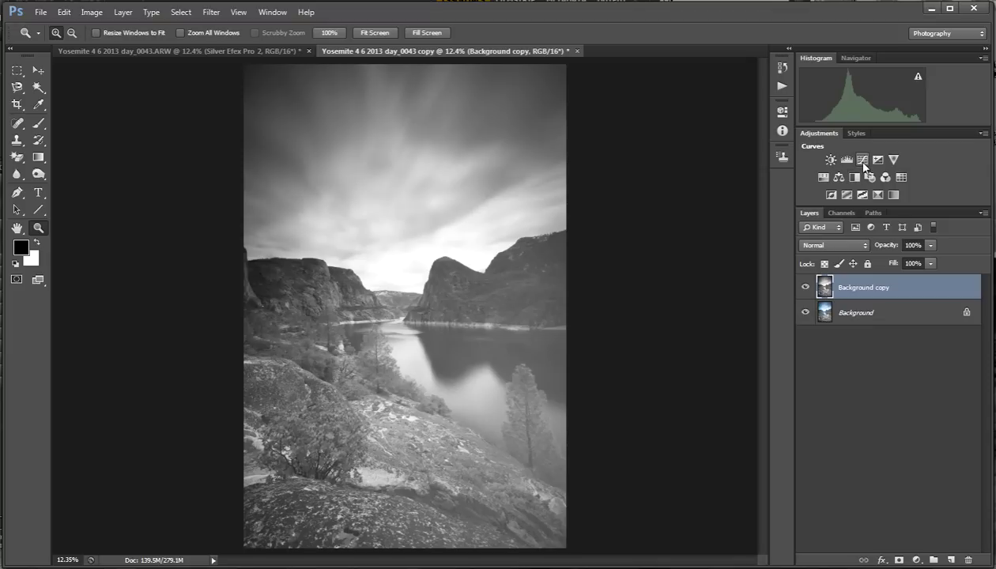
- Add a Curves adjustment layer with the black point at input 25 and white point at input 247, and compare with it hidden
click(862, 160)
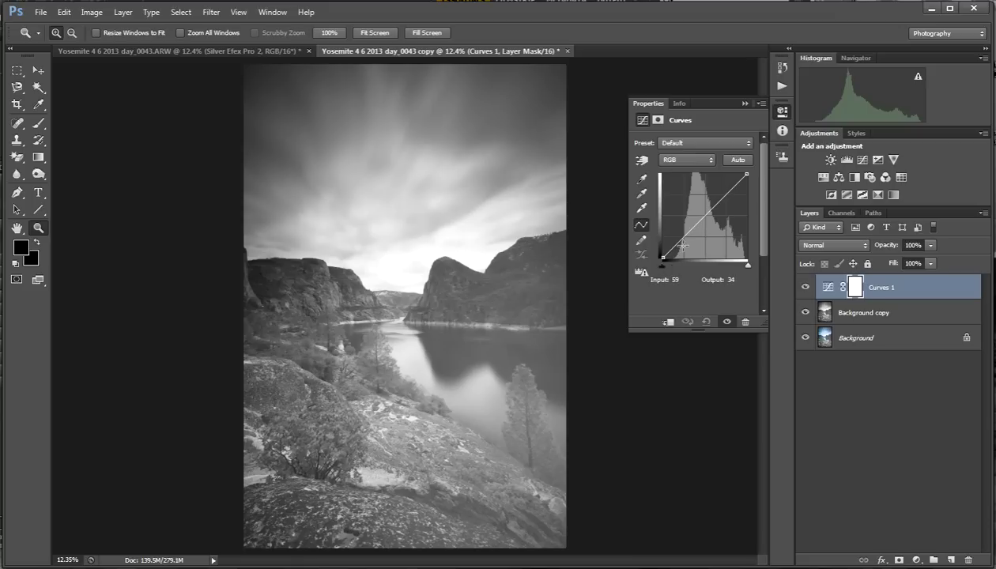
drag(663, 270, 670, 270)
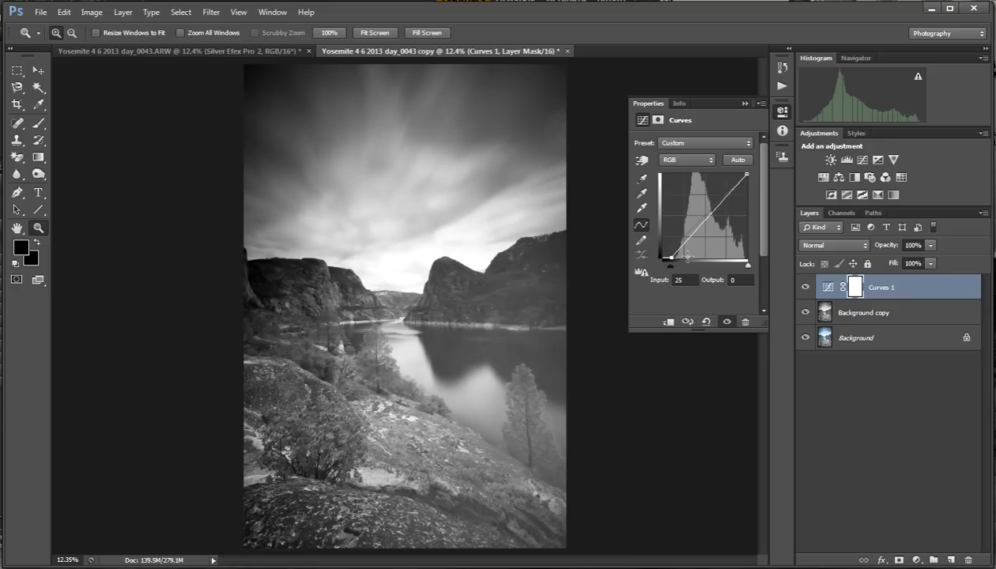
drag(749, 269, 741, 271)
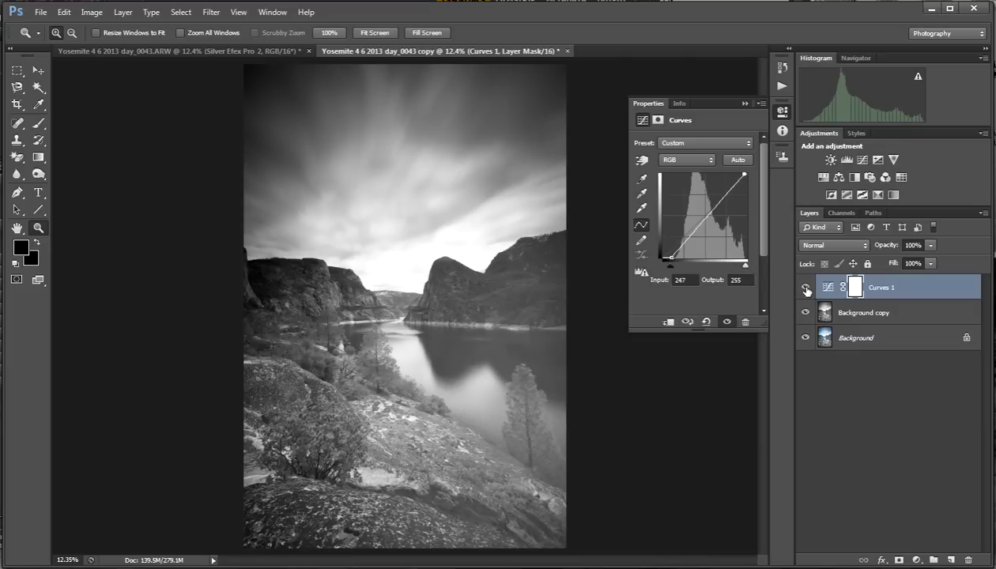
click(805, 290)
click(805, 289)
click(806, 289)
click(805, 289)
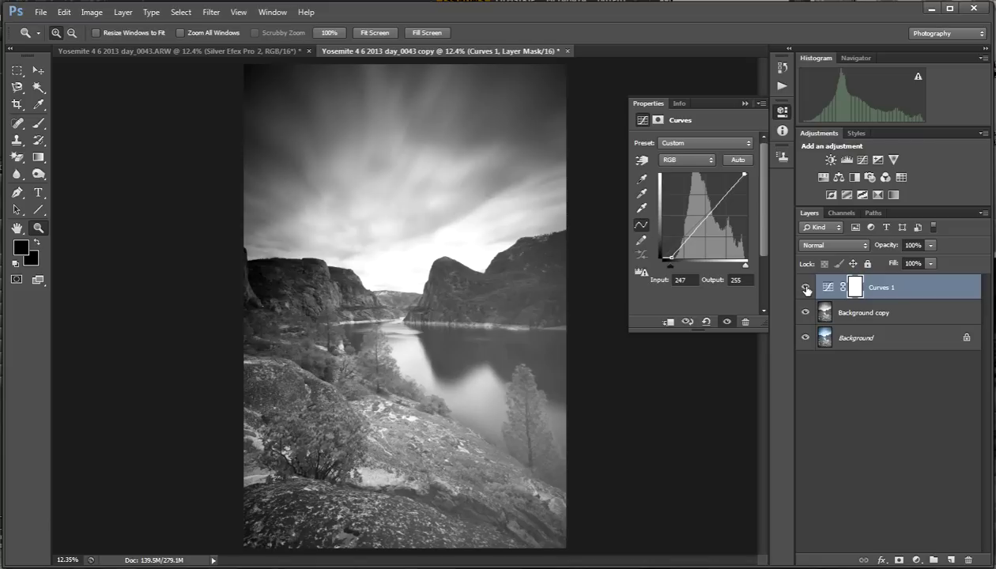
- Shape an S-curve in the Curves adjustment with highlights at input 198, output 206 and shadows at input 109, output 91
click(722, 196)
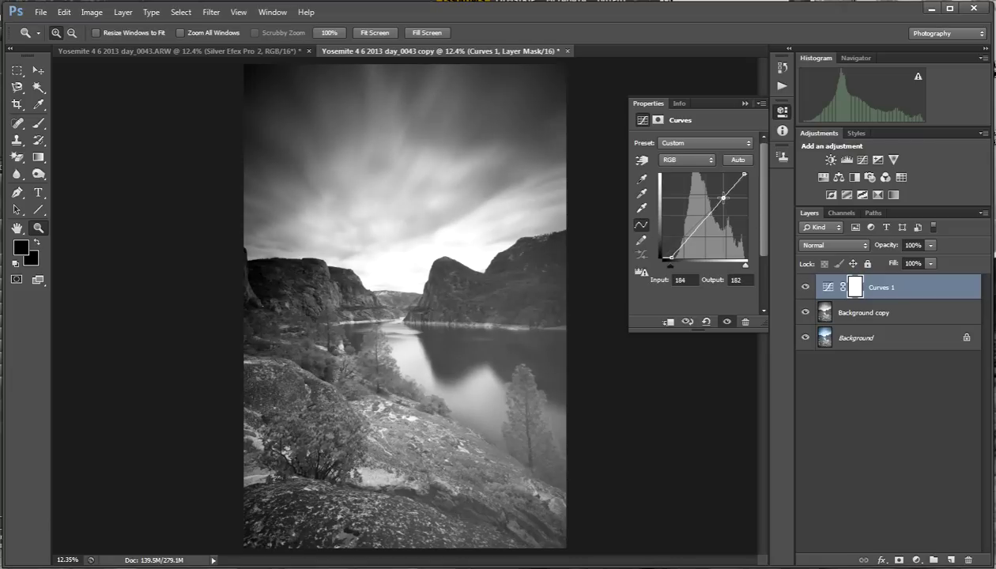
drag(723, 195, 727, 189)
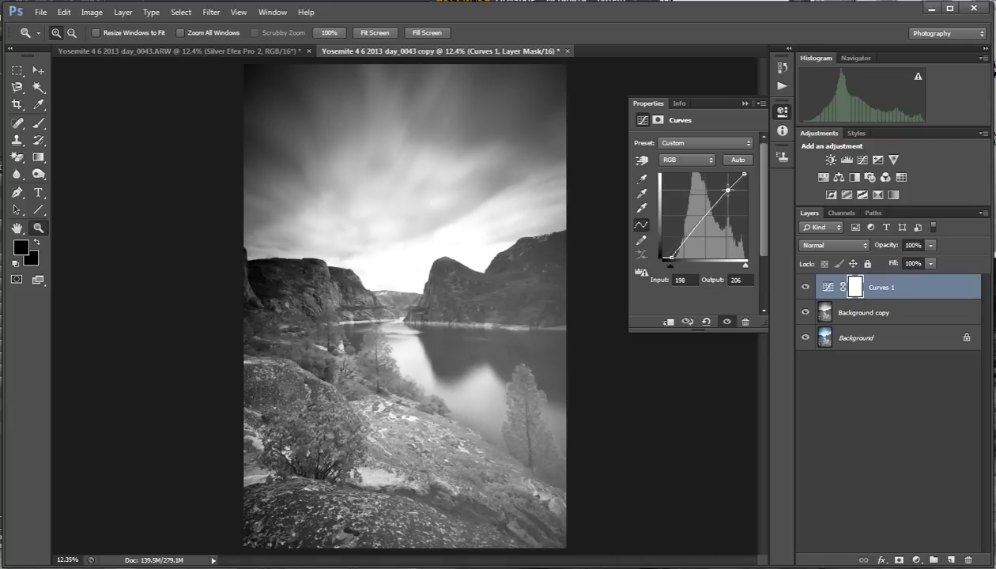
drag(697, 222, 701, 229)
click(804, 288)
click(805, 288)
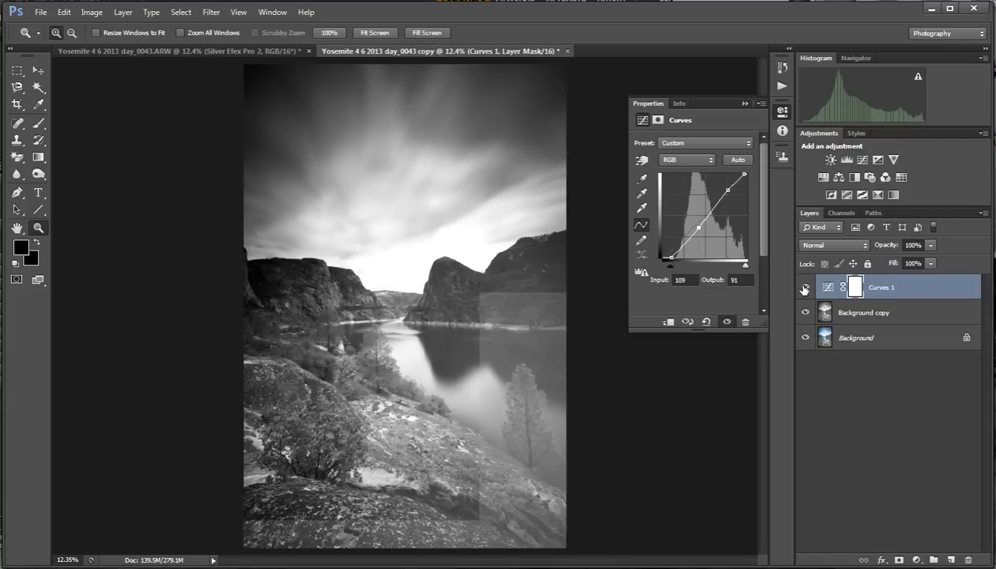
click(744, 103)
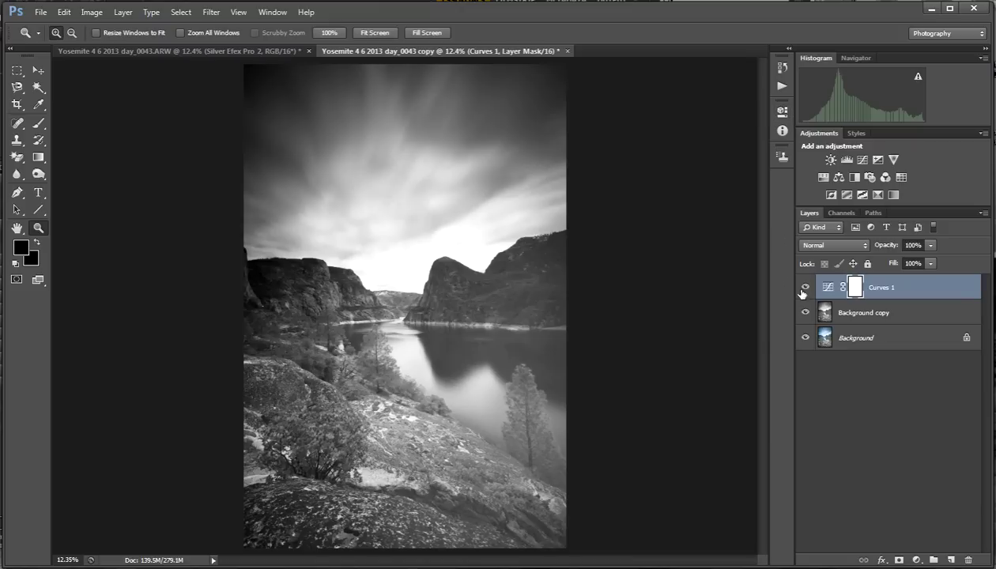
- Hide and reshow the Curves 1 and Background copy layers to compare the black-and-white conversion with the color original
click(804, 287)
click(805, 313)
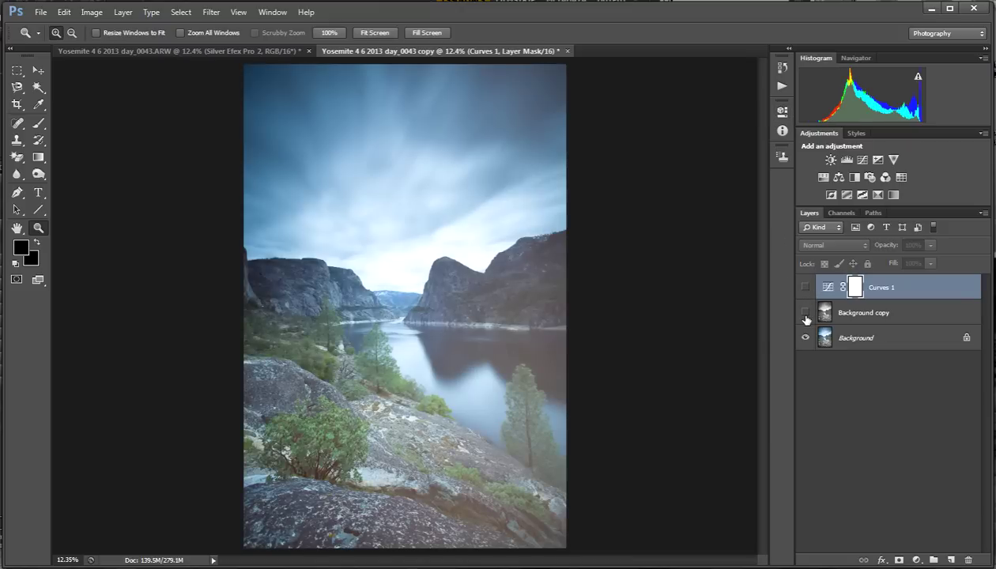
click(805, 313)
click(805, 288)
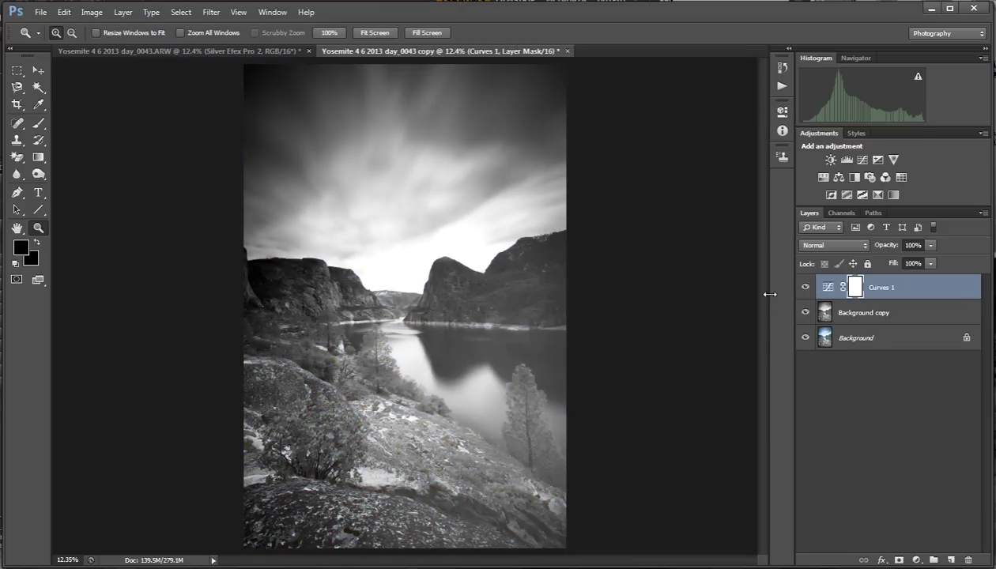
- Switch repeatedly between the original document and its copy to compare the Silver Efex Pro 2 conversion with the Black & White and Curves version
click(240, 50)
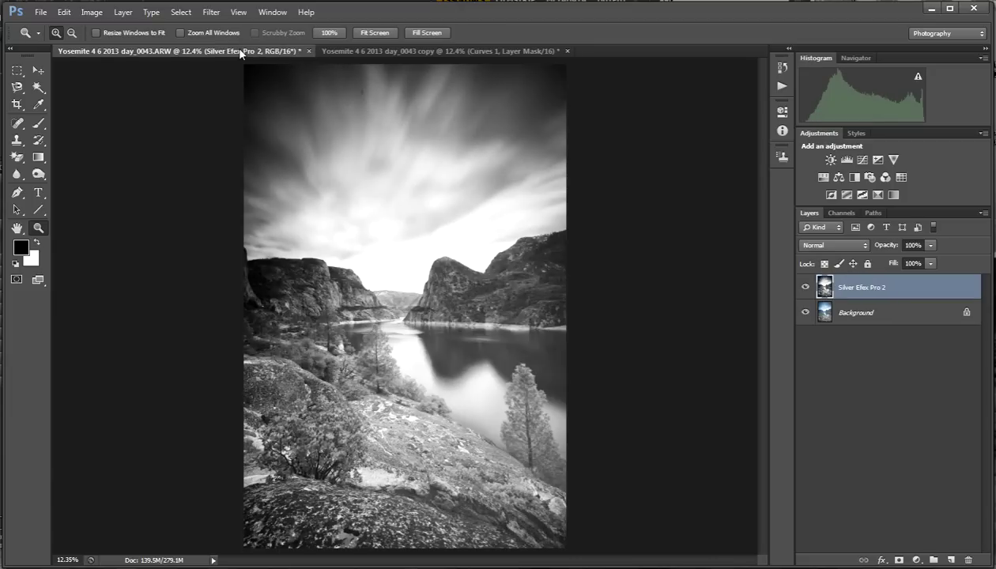
click(403, 52)
click(267, 50)
click(370, 52)
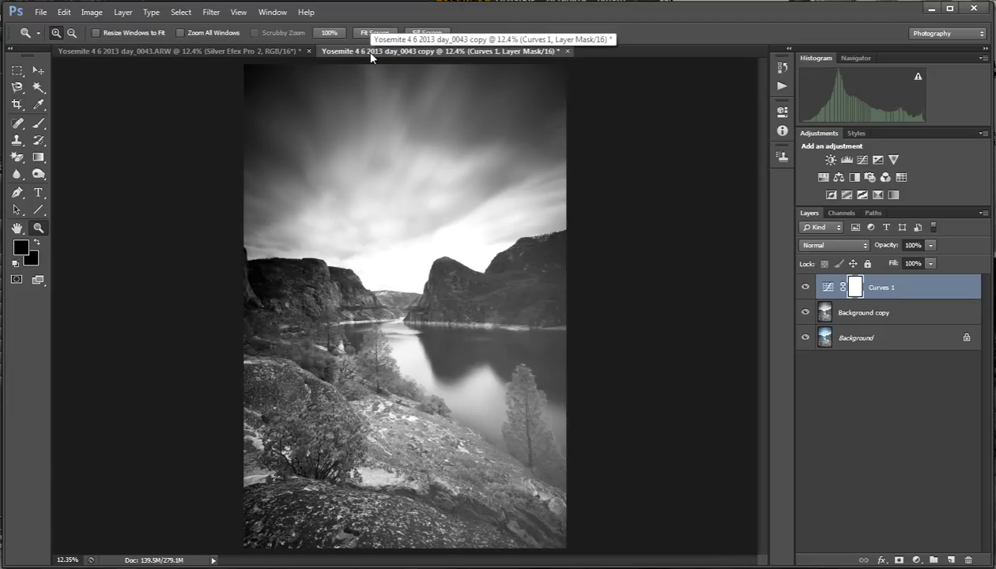
click(262, 52)
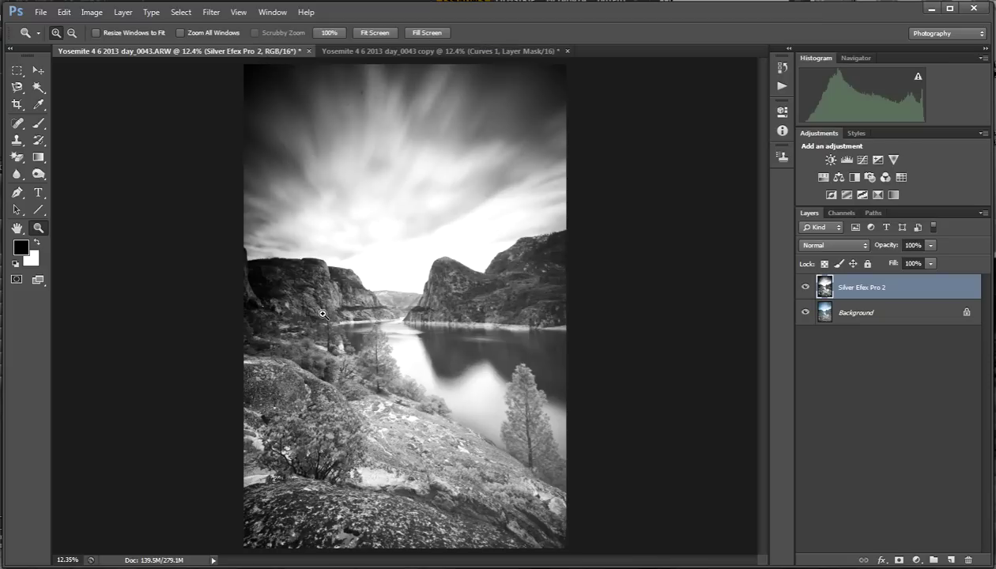
click(395, 51)
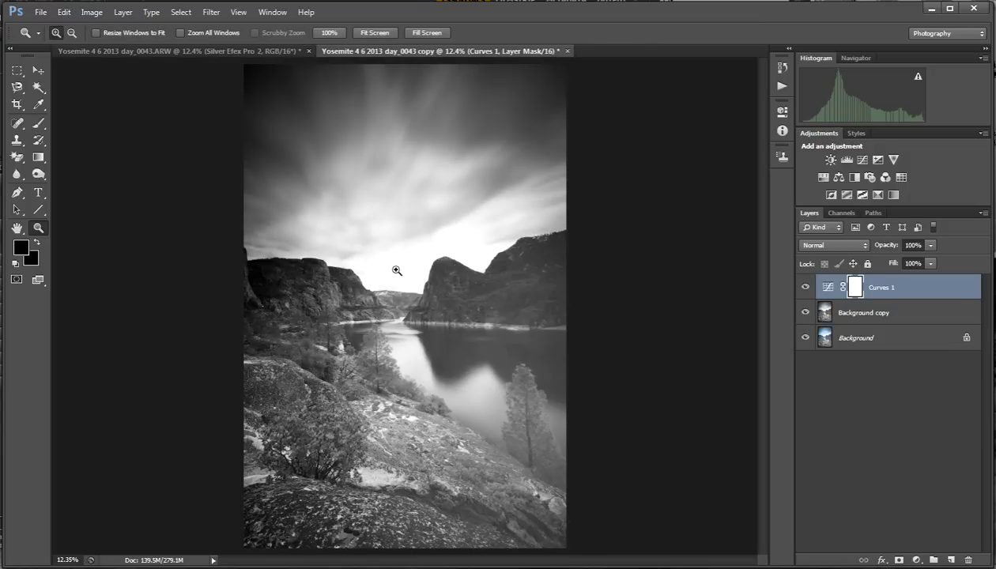
click(221, 56)
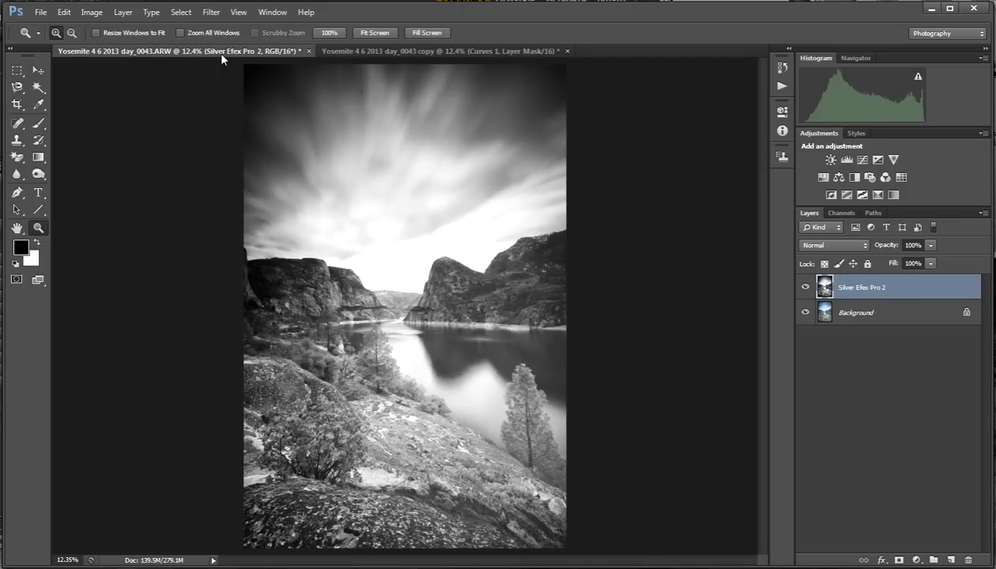
click(415, 52)
click(293, 53)
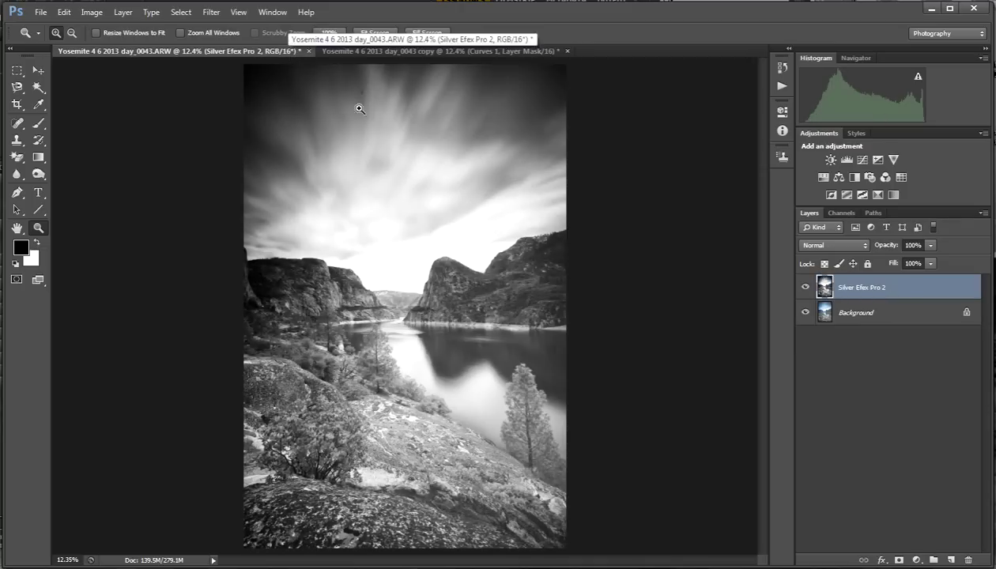
click(403, 53)
click(278, 52)
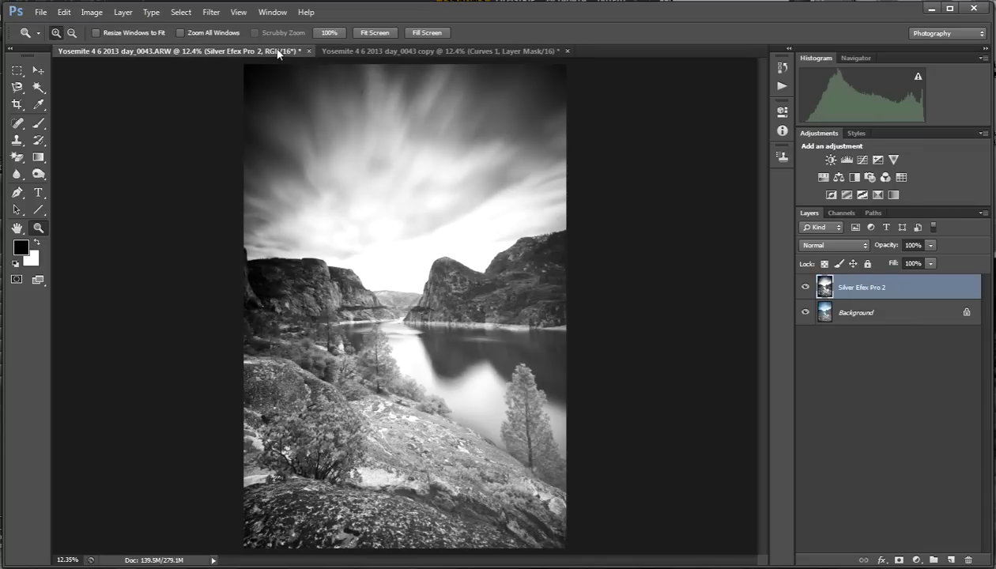
click(387, 51)
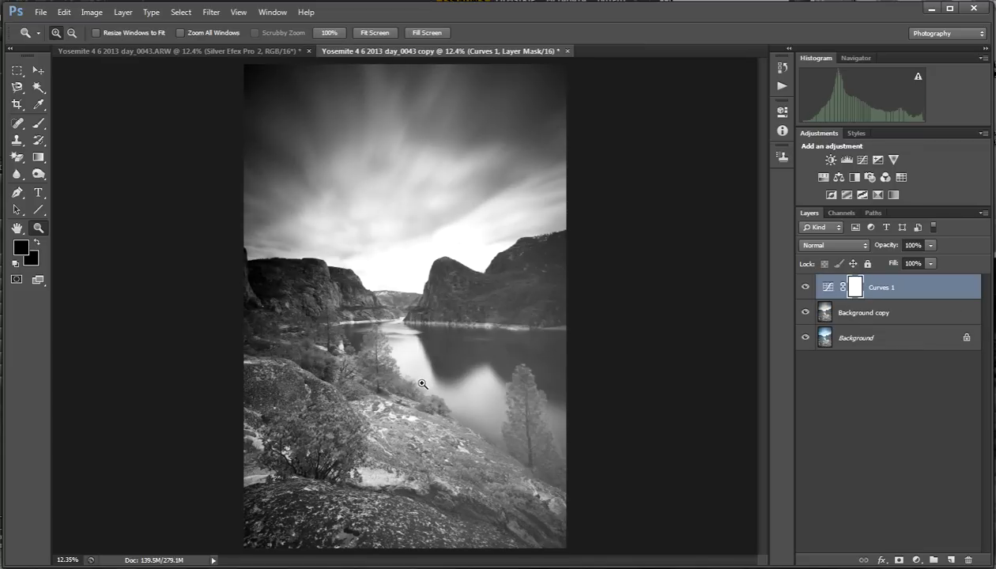
click(237, 52)
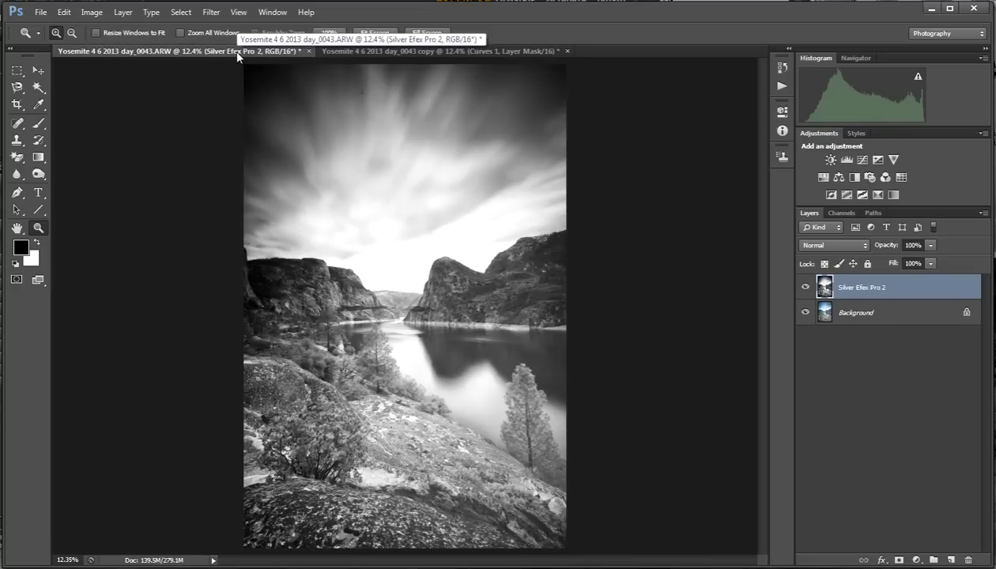
click(380, 49)
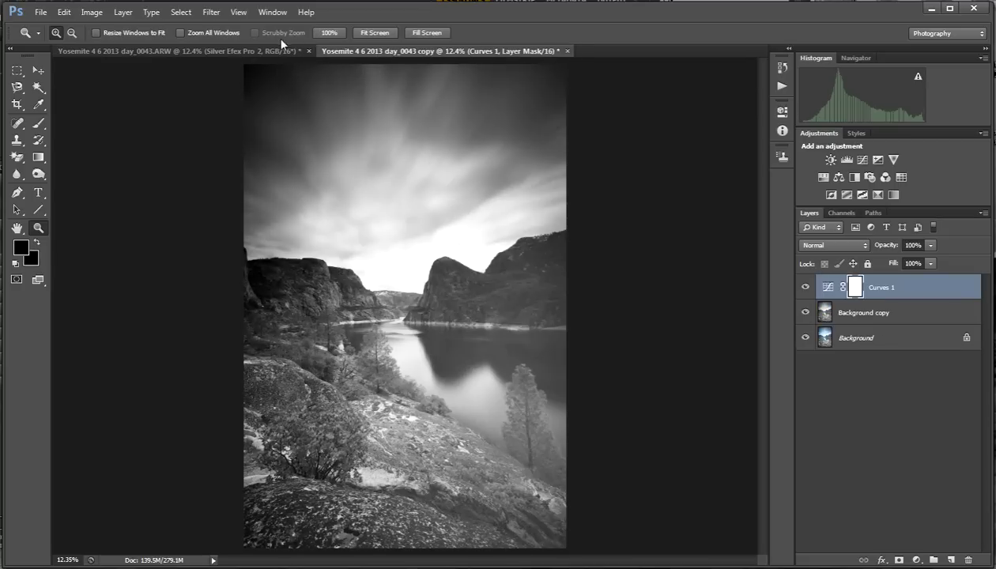
click(263, 53)
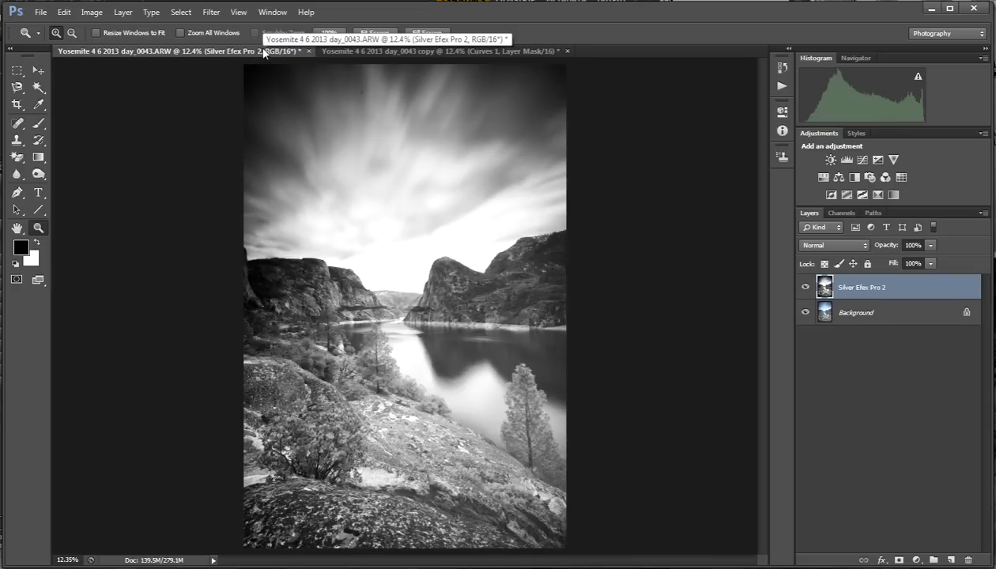
click(408, 52)
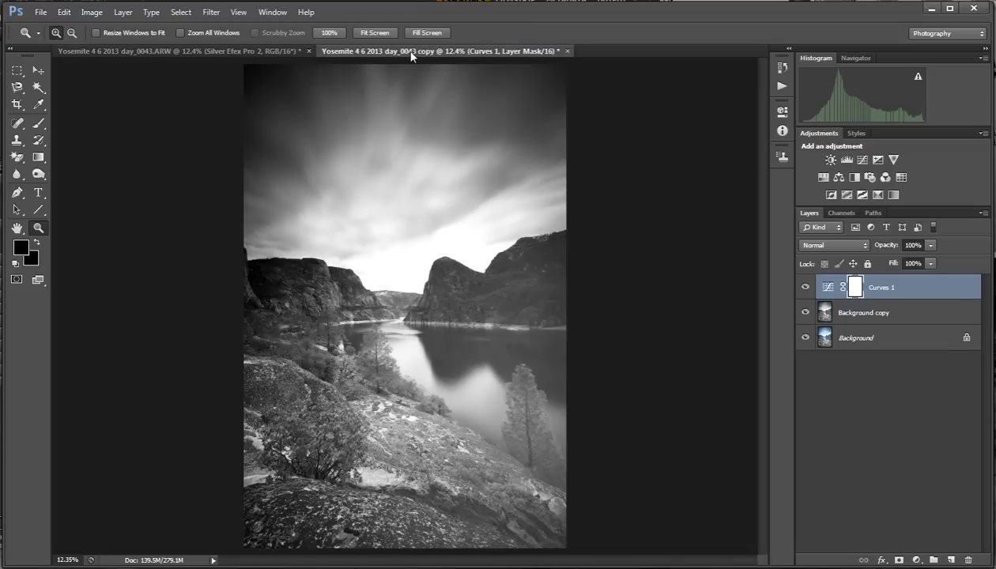
click(219, 51)
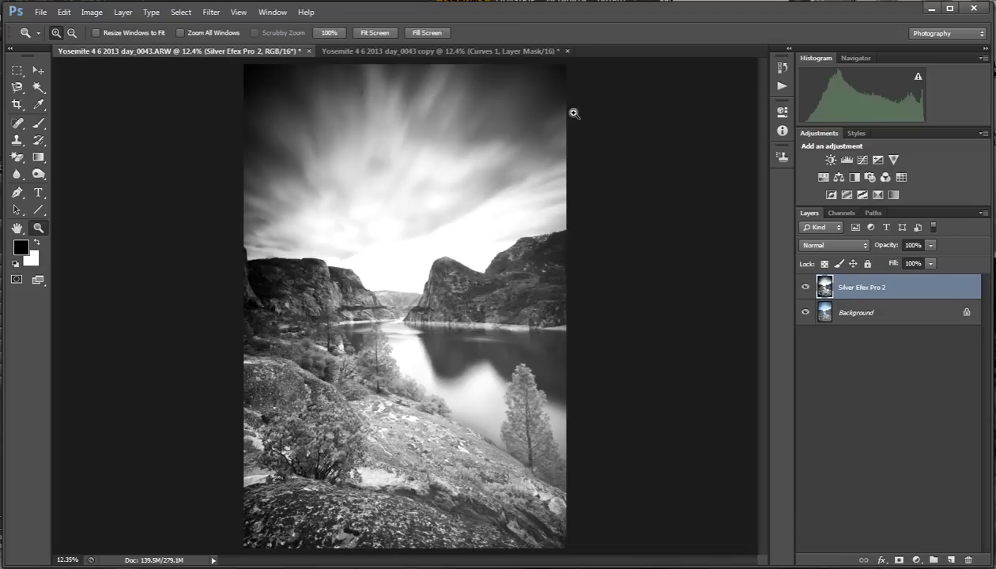